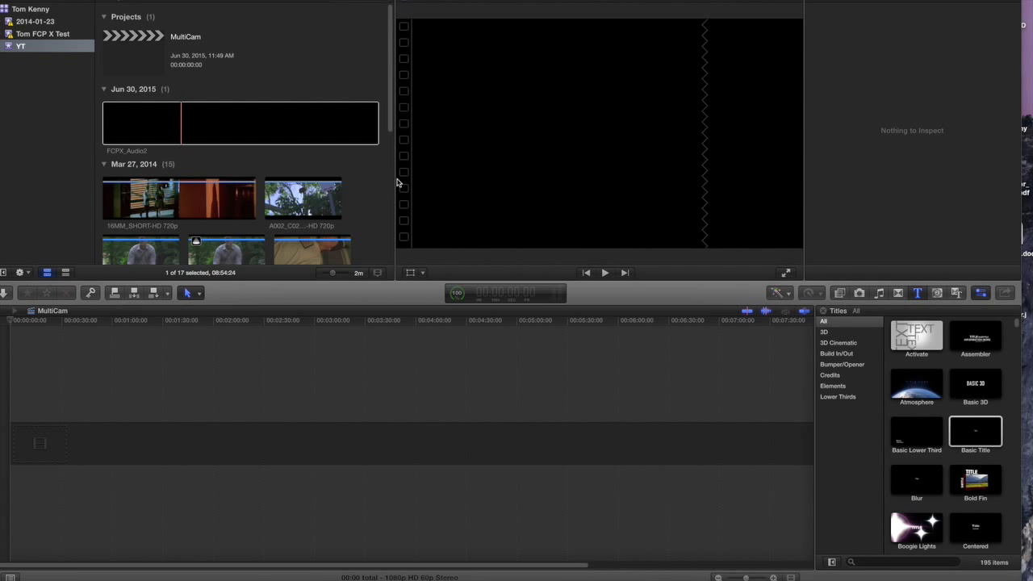
Select the A003_C013 bench, A004_C019 cassette-deck and A004_C027 dance-party clips together in the browser
drag(393, 131, 386, 226)
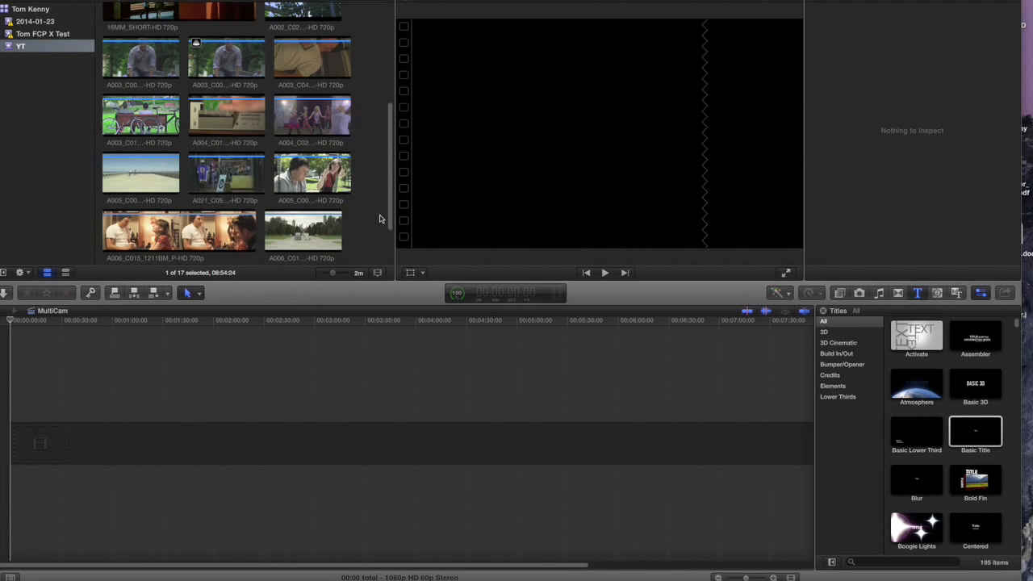
click(142, 125)
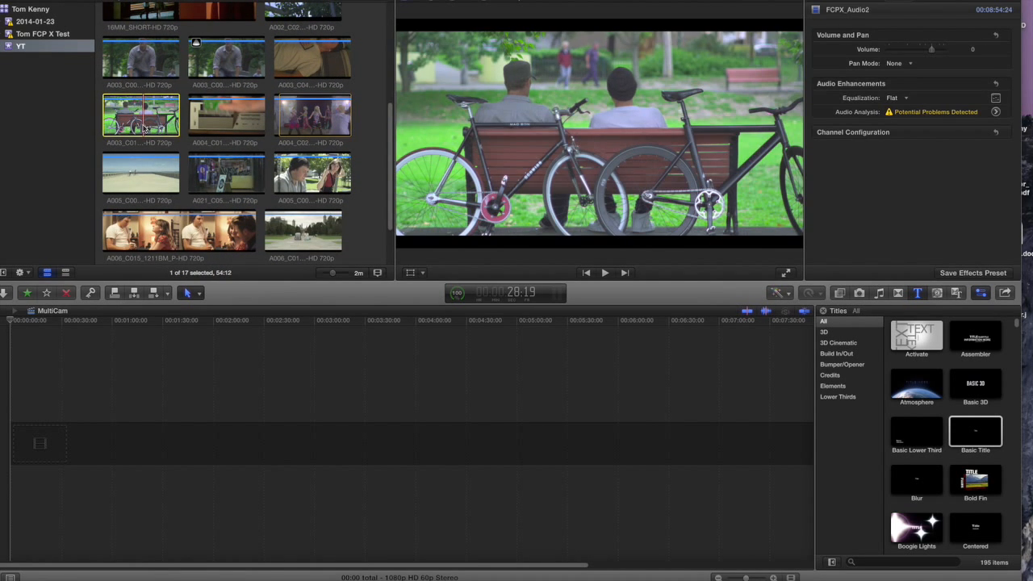
super+click(226, 129)
super+click(331, 127)
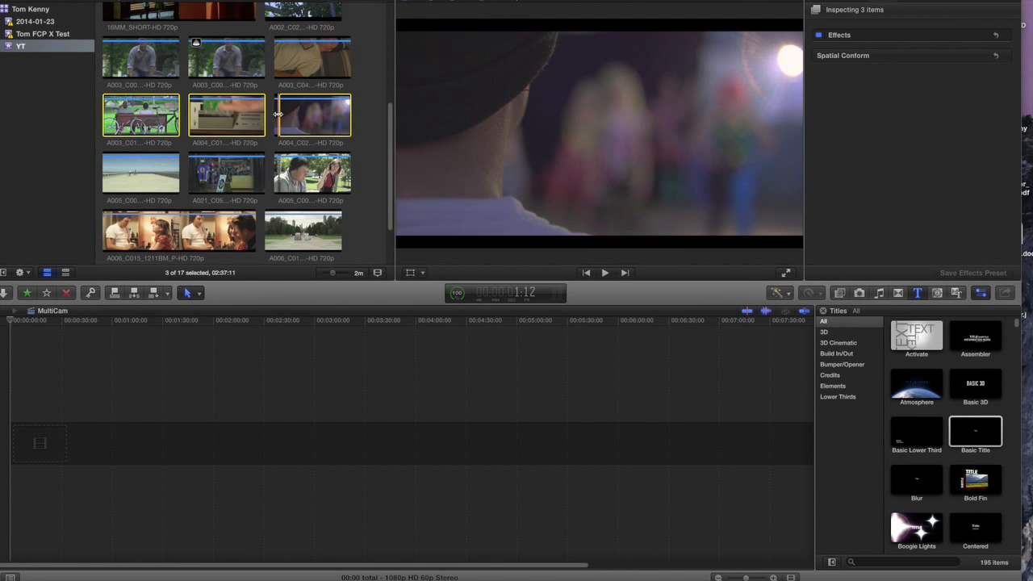
click(278, 115)
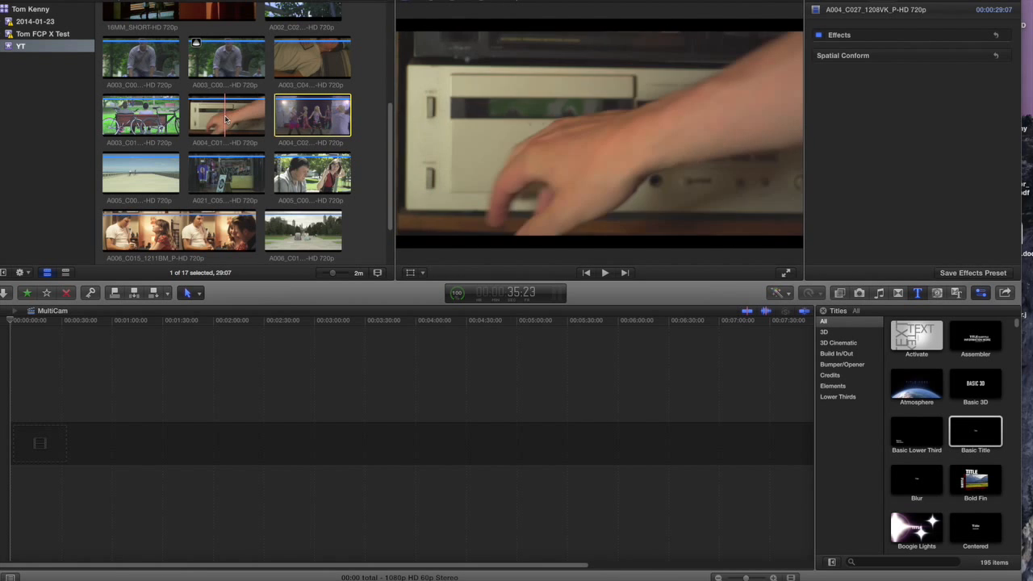
super+click(226, 120)
super+click(133, 113)
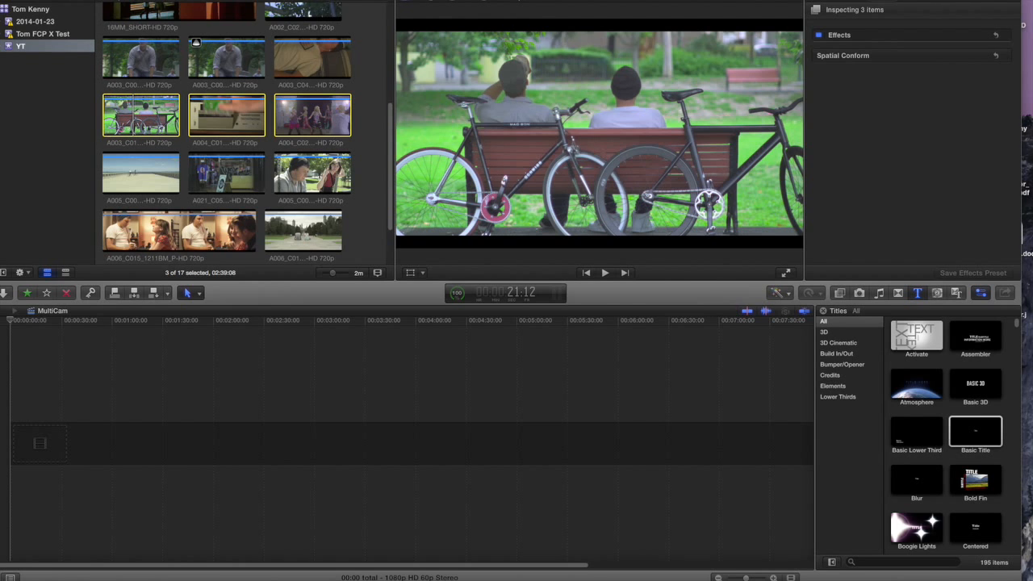
Start a new multicam clip from the three selected clips and name it TK Multicam
right_click(81, 46)
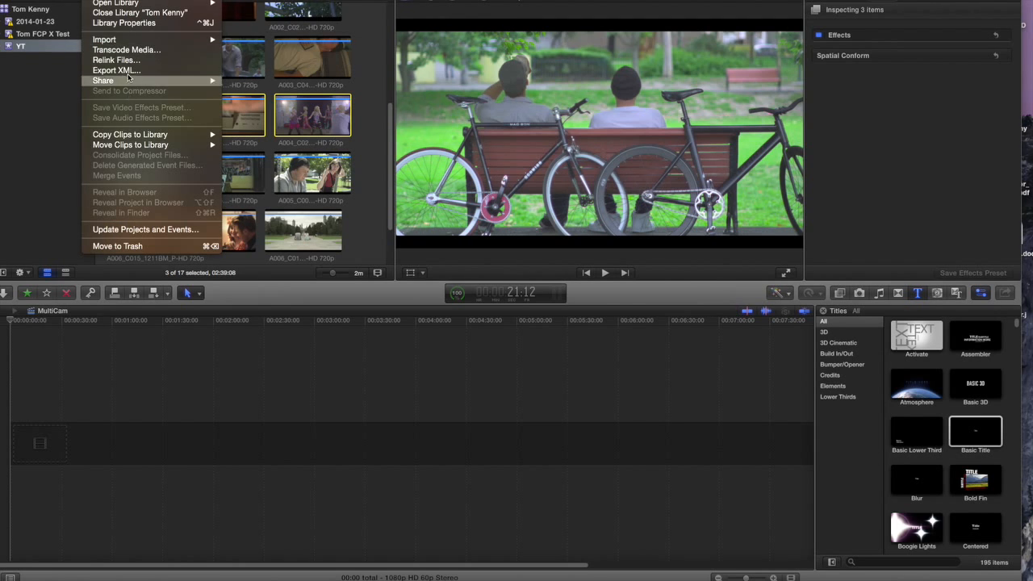
mouse_move(121, 0)
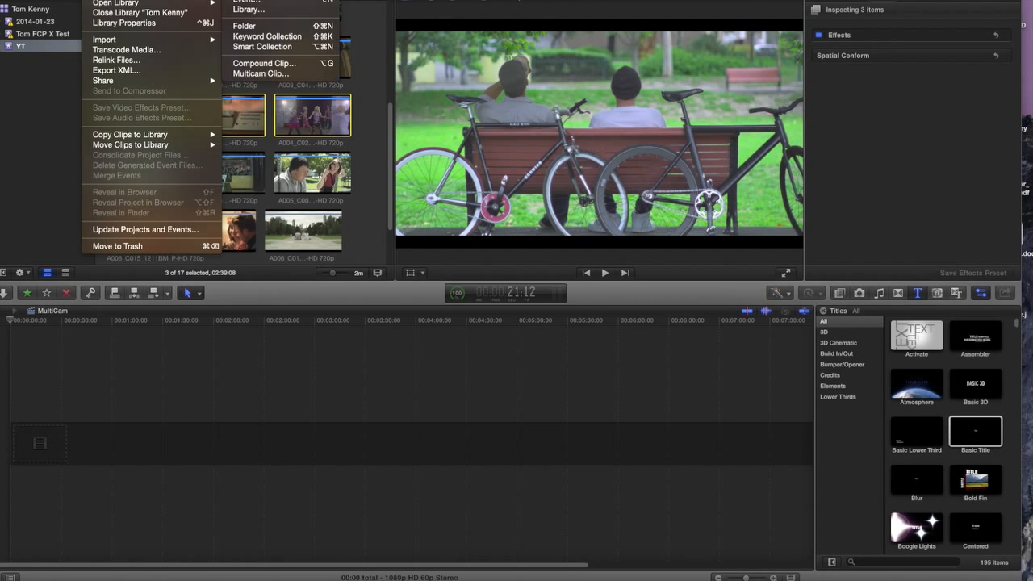
click(273, 74)
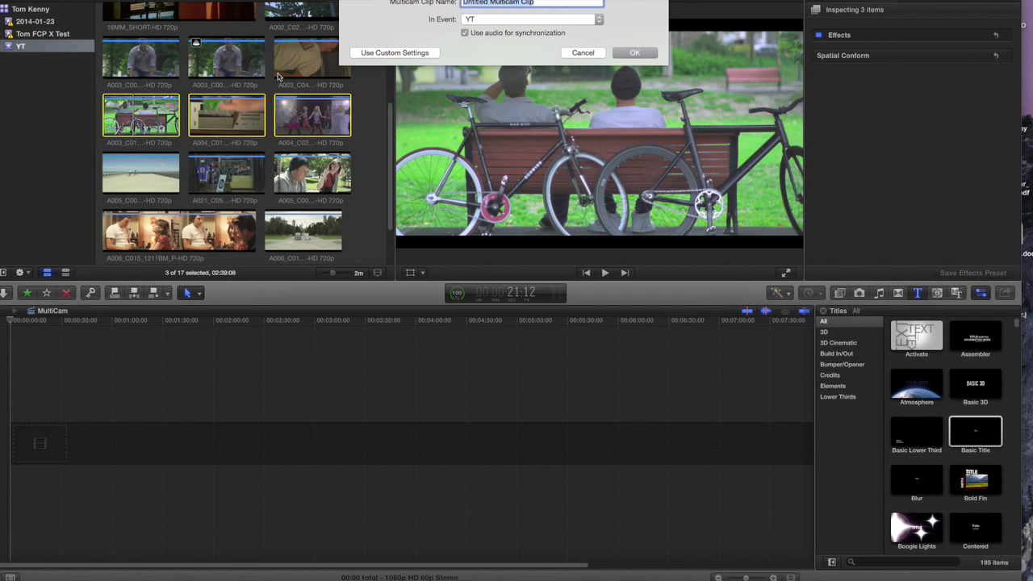
text(TK Multicam)
Create the audio-synced TK Multicam clip and show the Angle Viewer (Shift-Command-7)
click(636, 53)
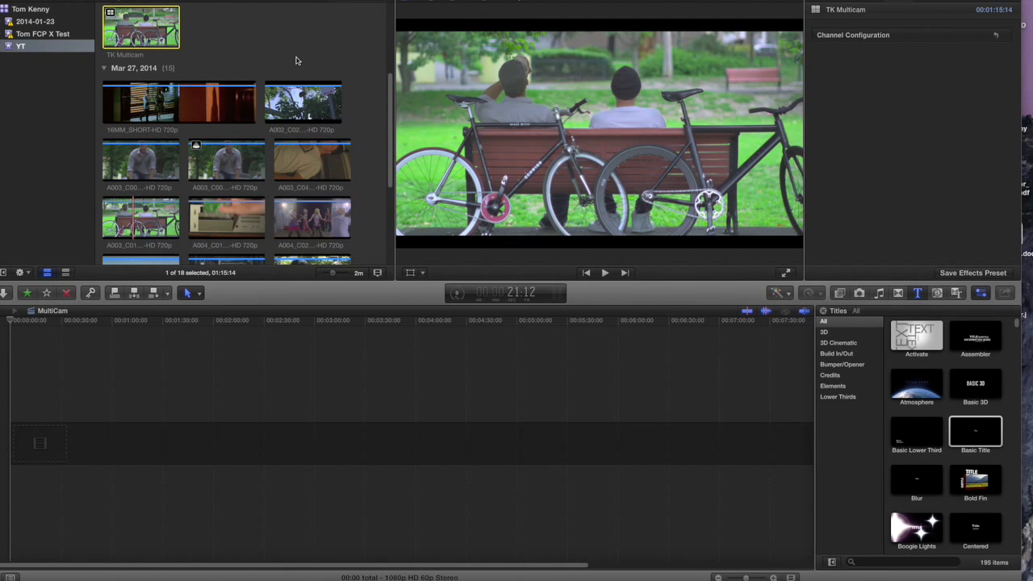
scroll(295, 60, up, 3)
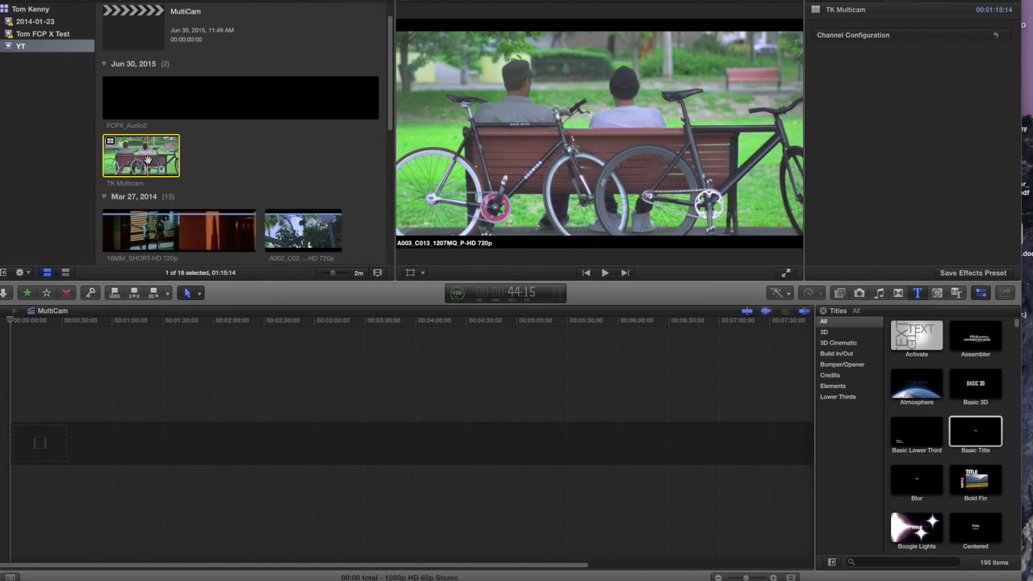
key(super+shift+7)
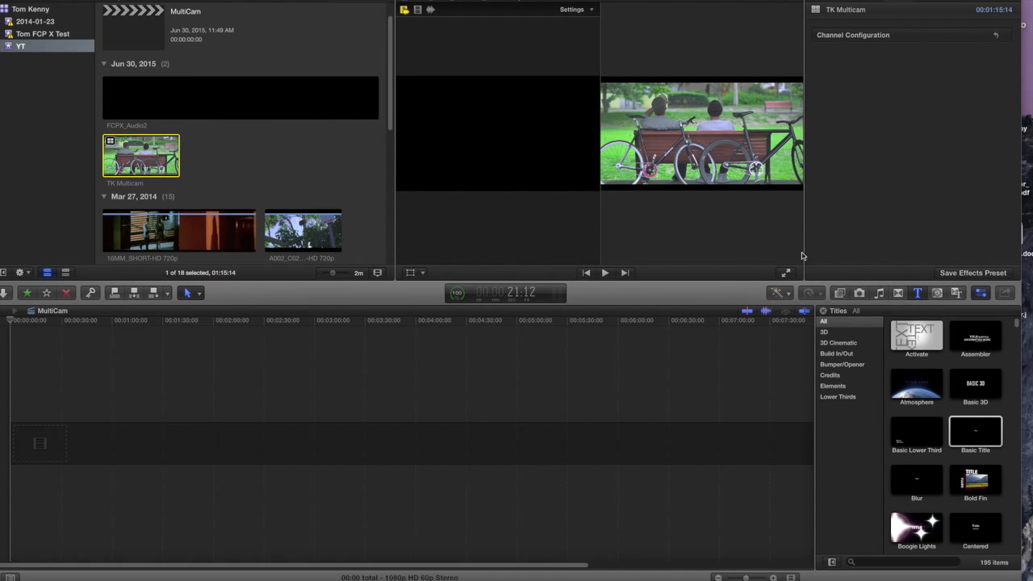
Hide the Inspector so the viewer and Angle Viewer widen
click(981, 295)
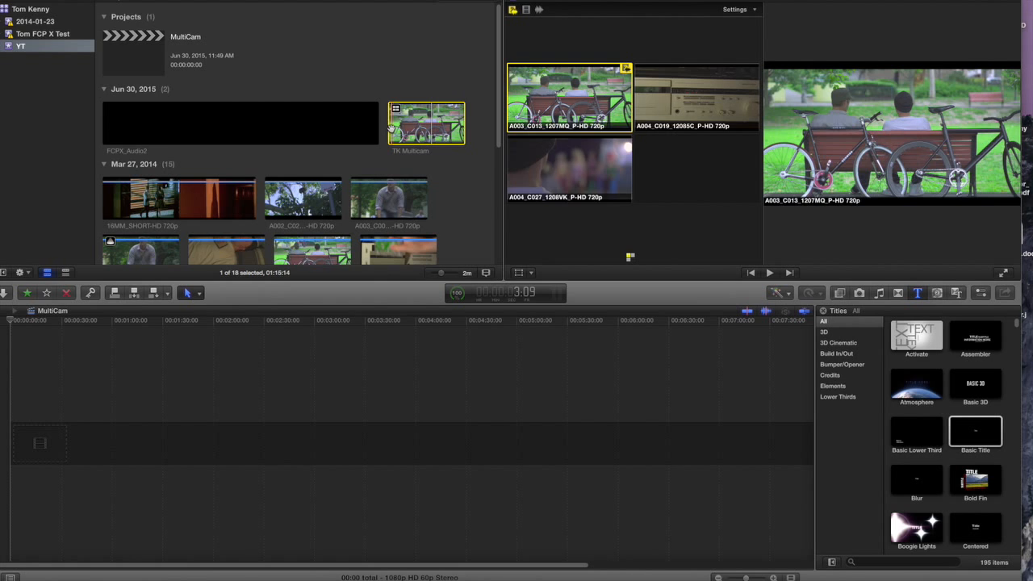
Place TK Multicam at the start of the MultiCam timeline with the playhead parked at the beginning
drag(391, 127, 32, 436)
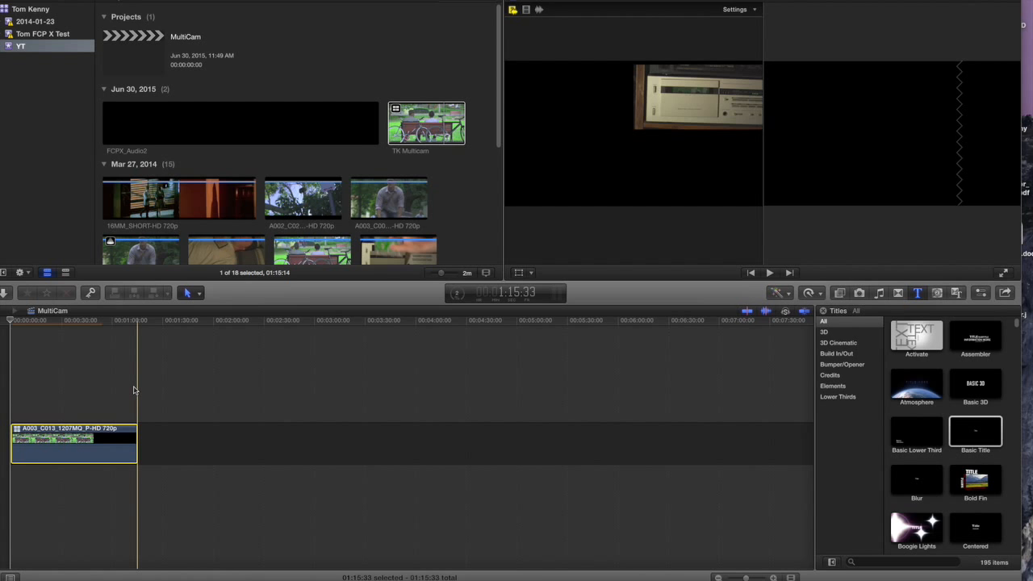
click(8, 321)
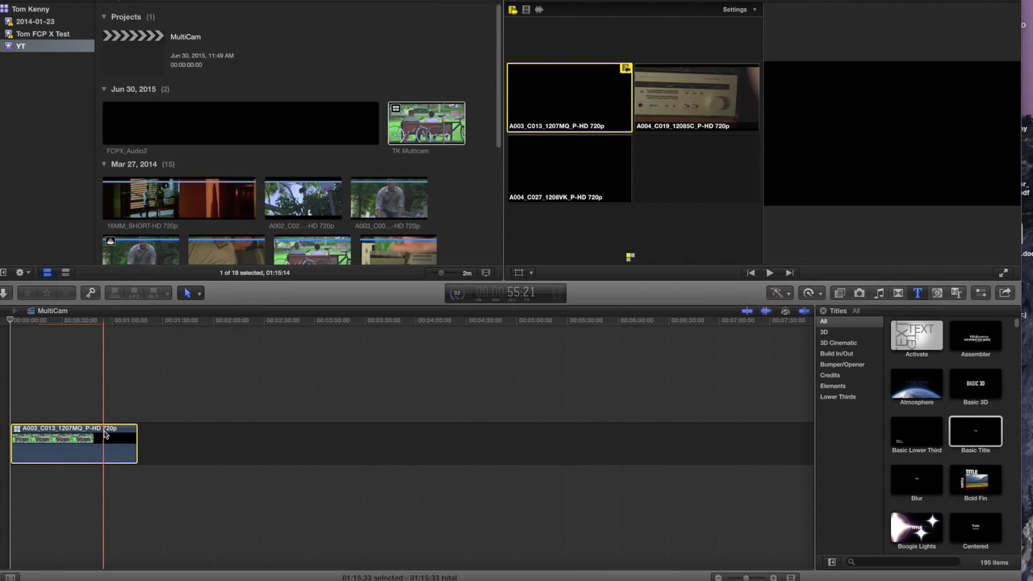
During playback, cut through cassette-deck, dance-party and bench angles twice, ending on cassette-deck
key(space)
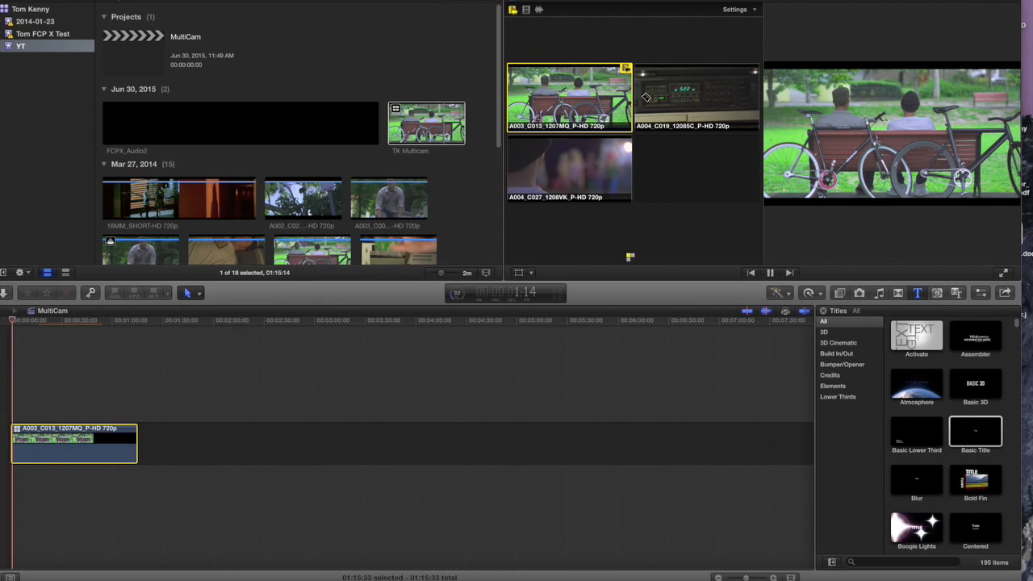
click(683, 95)
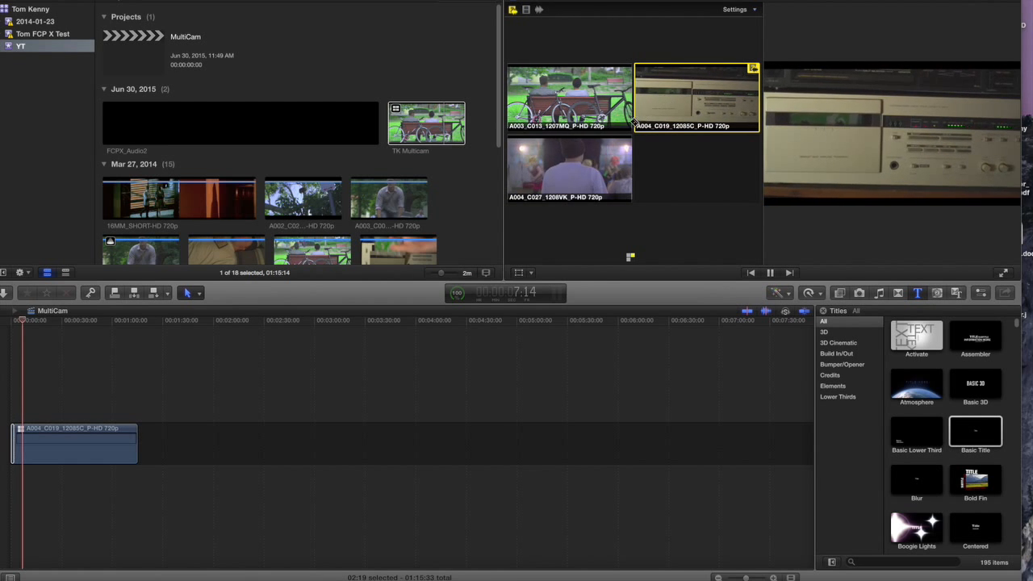
click(577, 163)
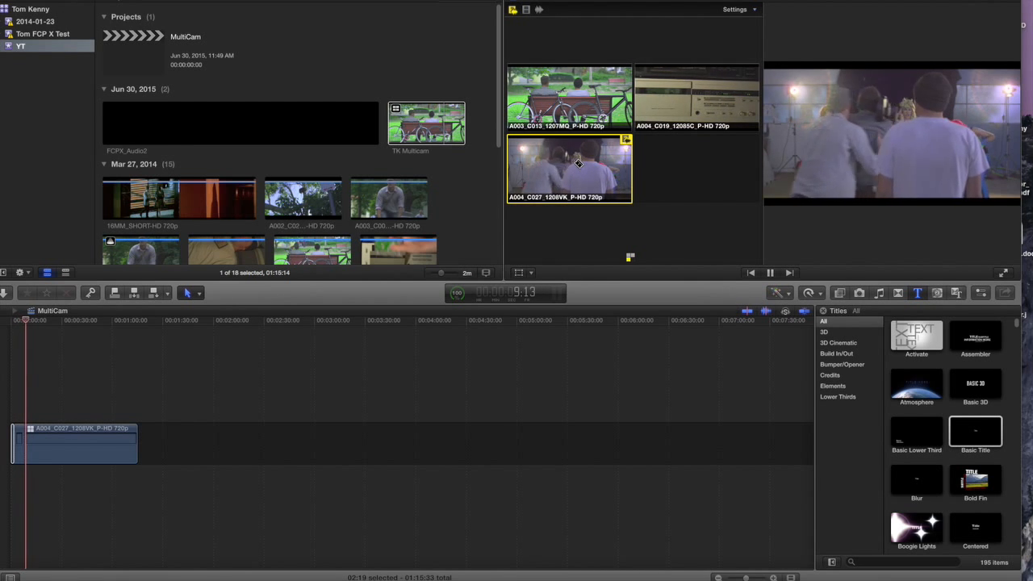
click(588, 98)
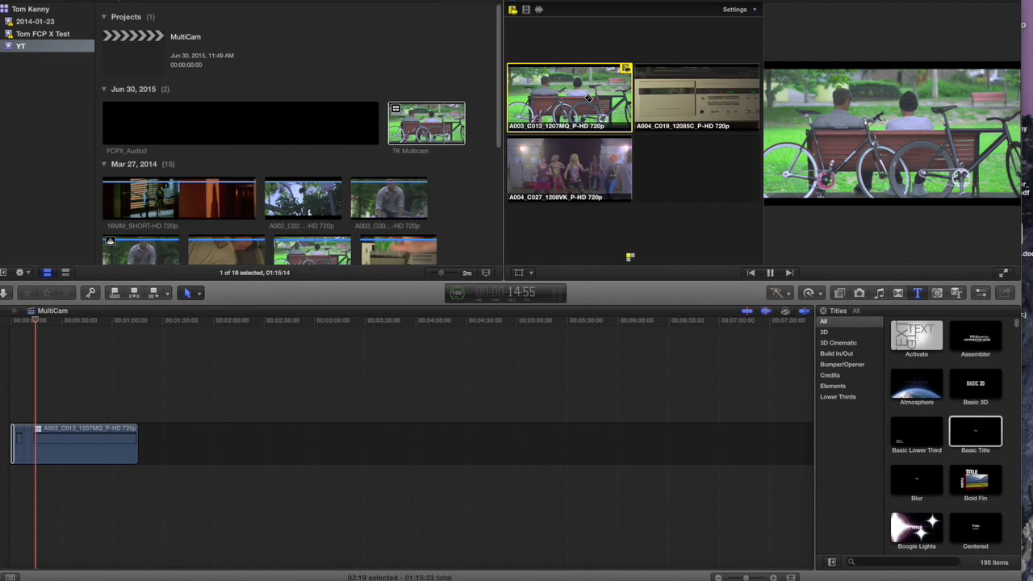
click(685, 93)
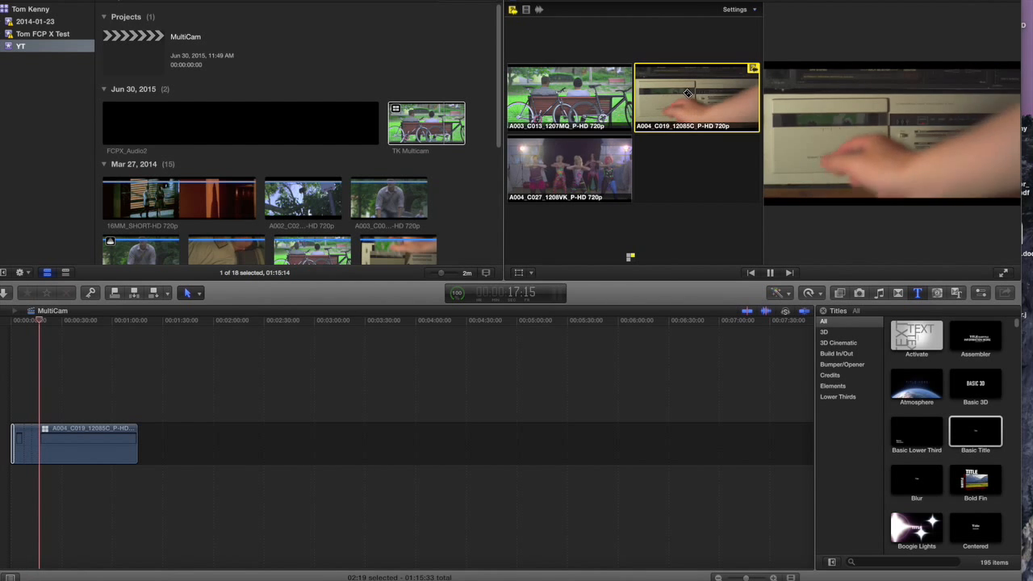
click(575, 164)
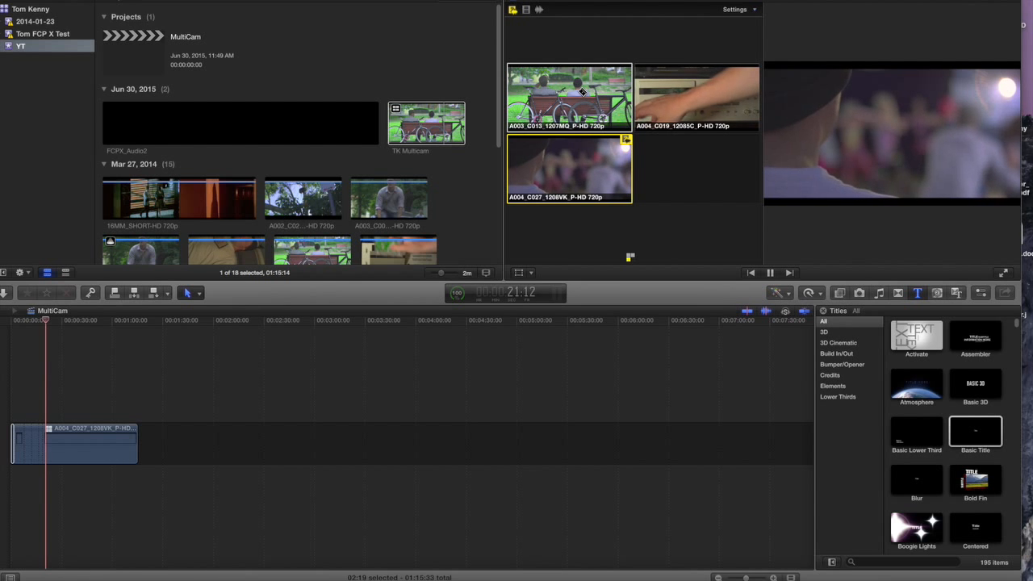
click(583, 92)
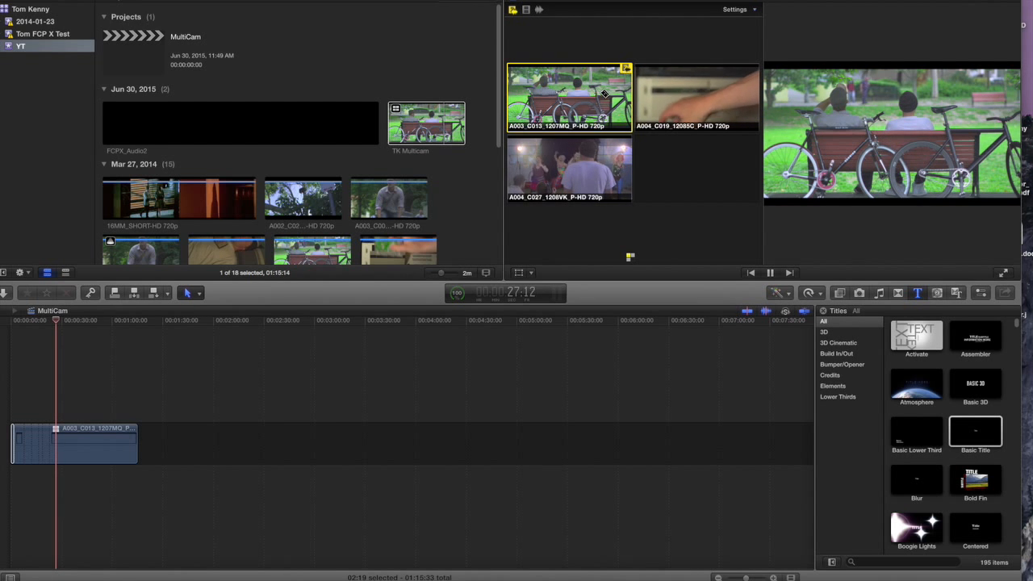
click(684, 94)
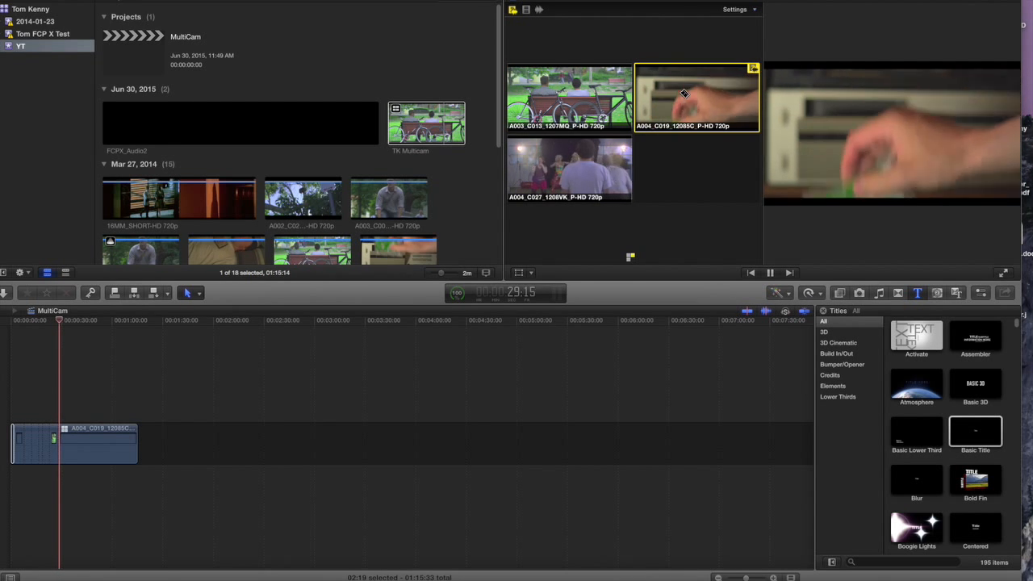
key(space)
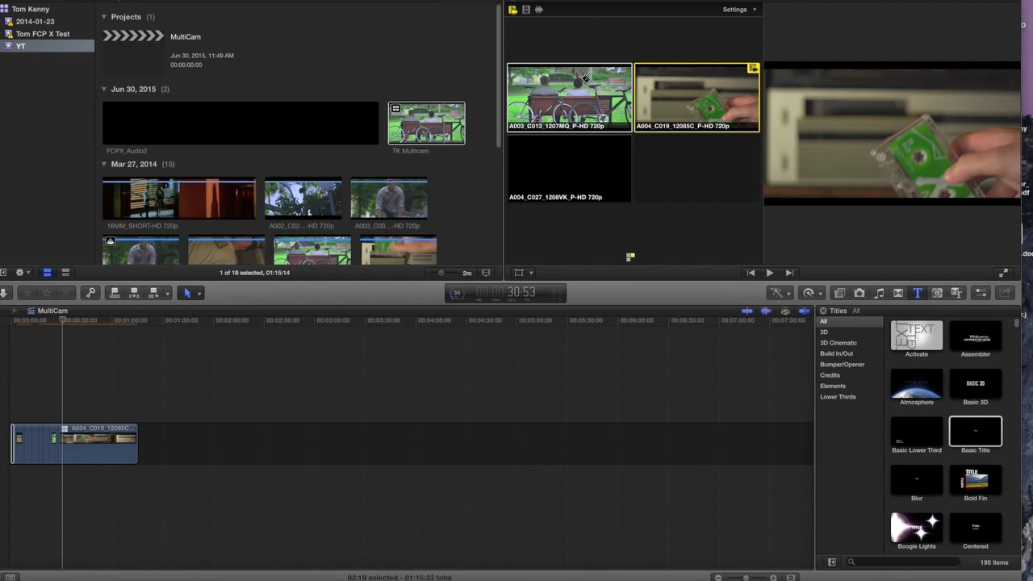
Scrub through the angle cuts, return the playhead to the start, and close the Angle Viewer
click(49, 322)
drag(50, 323, 22, 330)
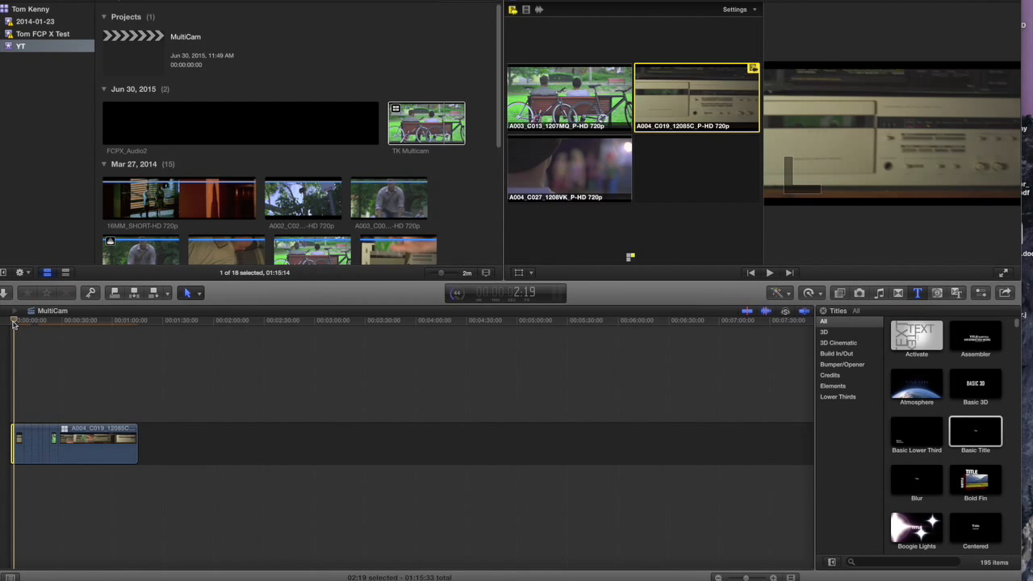
drag(17, 324, 57, 326)
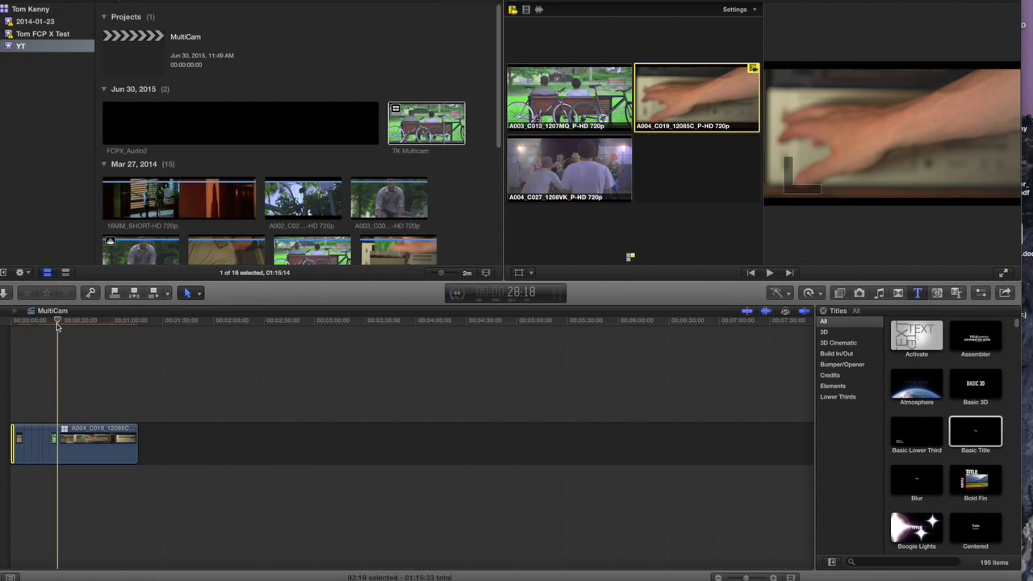
mouse_move(57, 326)
mouse_down()
mouse_move(120, 329)
mouse_move(69, 330)
mouse_up()
drag(24, 330, 3, 332)
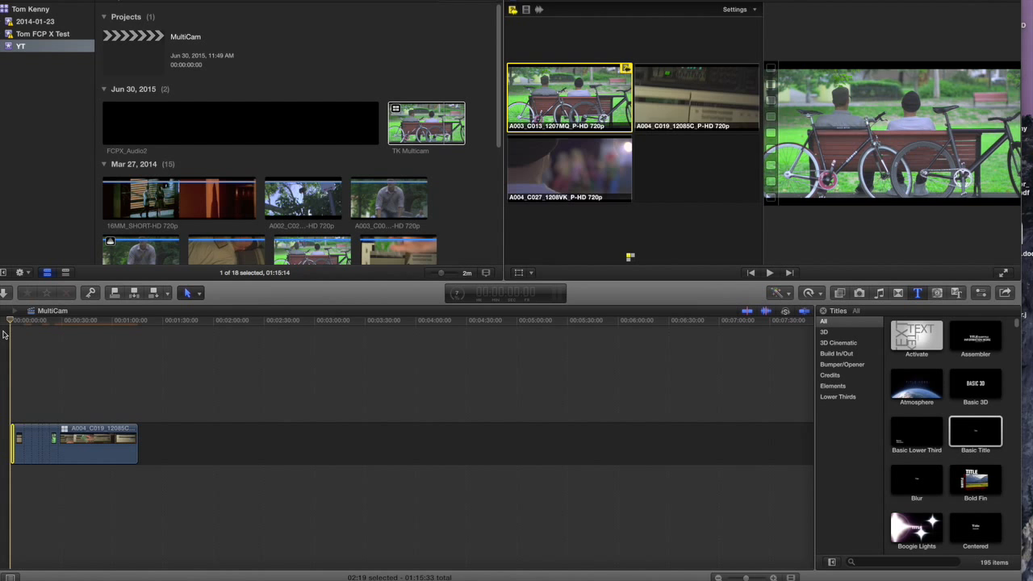
key(super+shift+7)
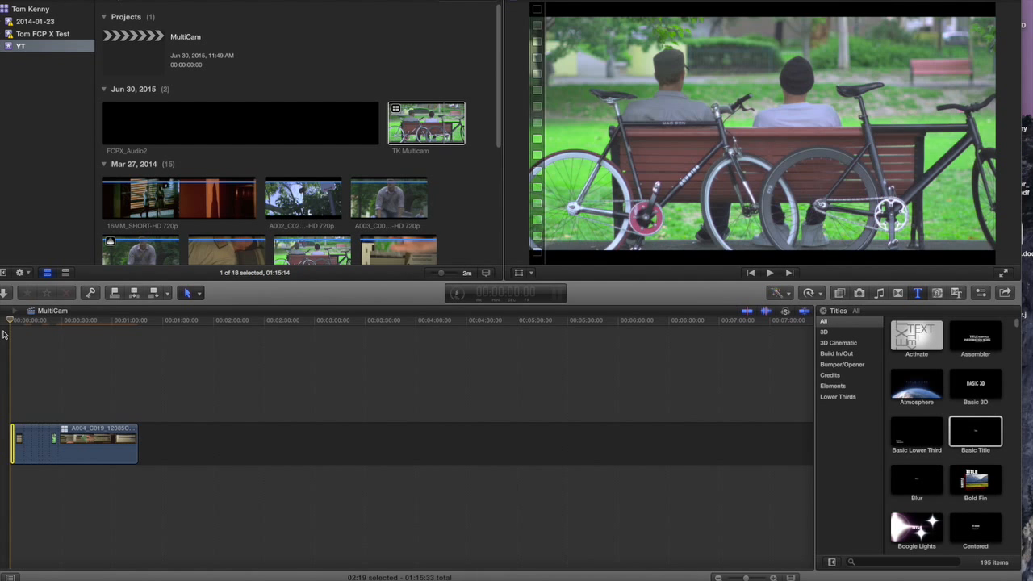